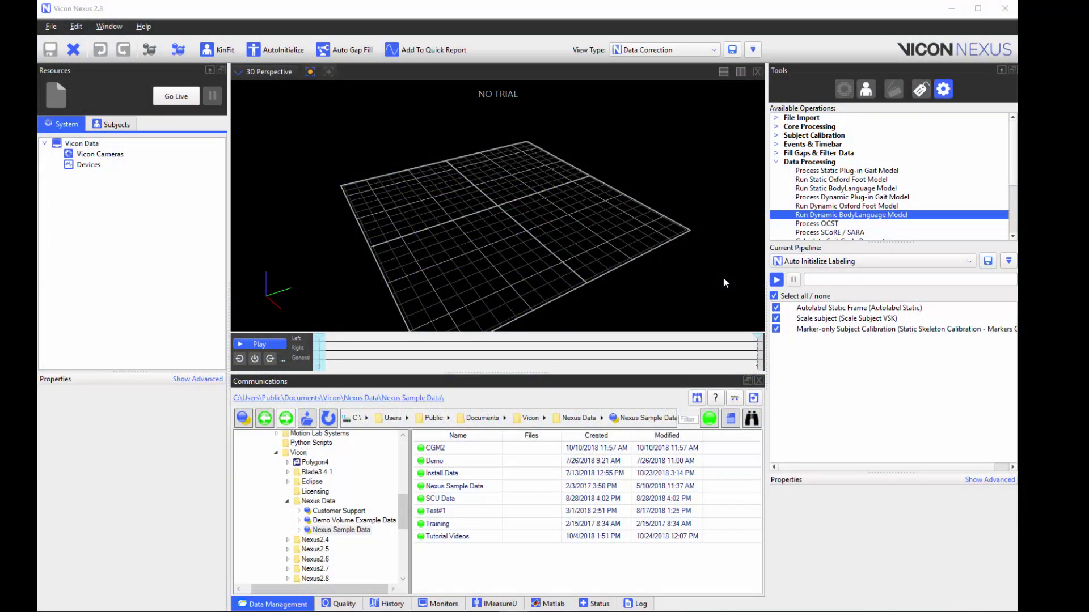
Step: Open the online help from vicon.com and scroll through the 'What's new in Vicon Nexus 2.8' page
left_click(142, 28)
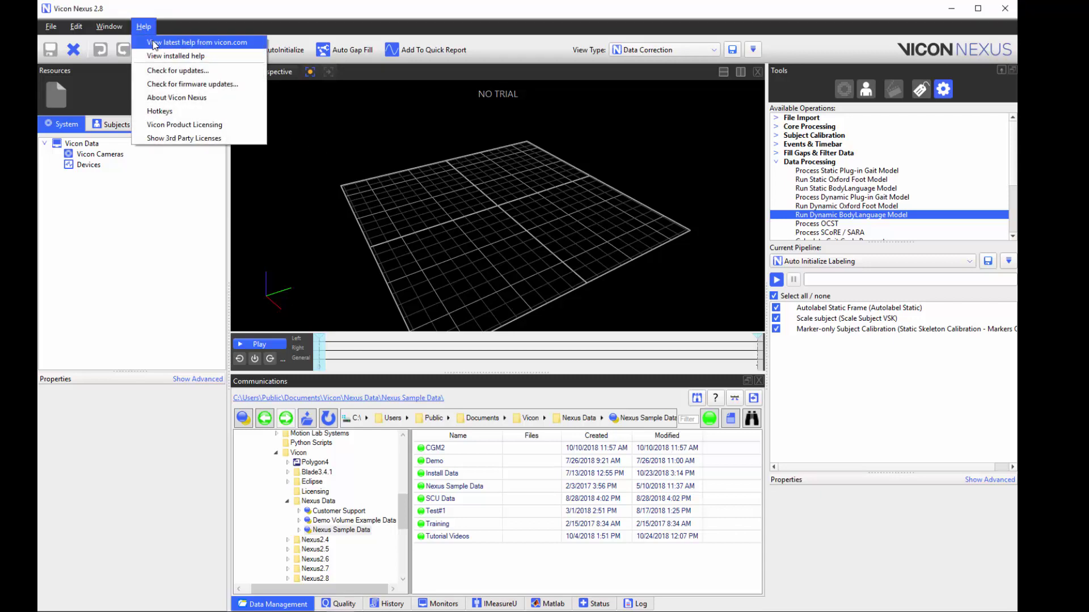
left_click(154, 45)
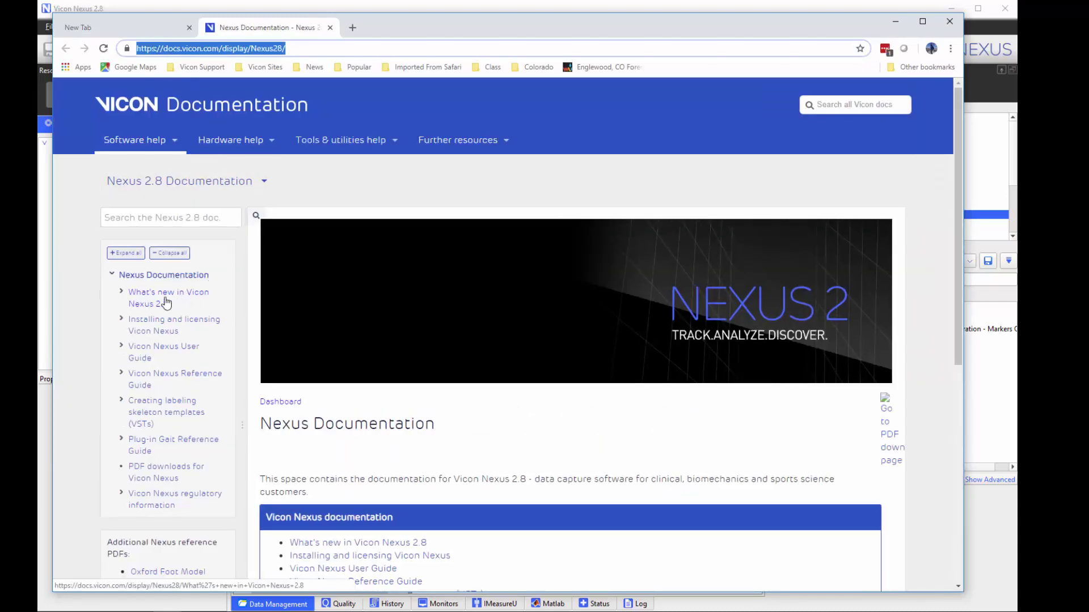
left_click(166, 304)
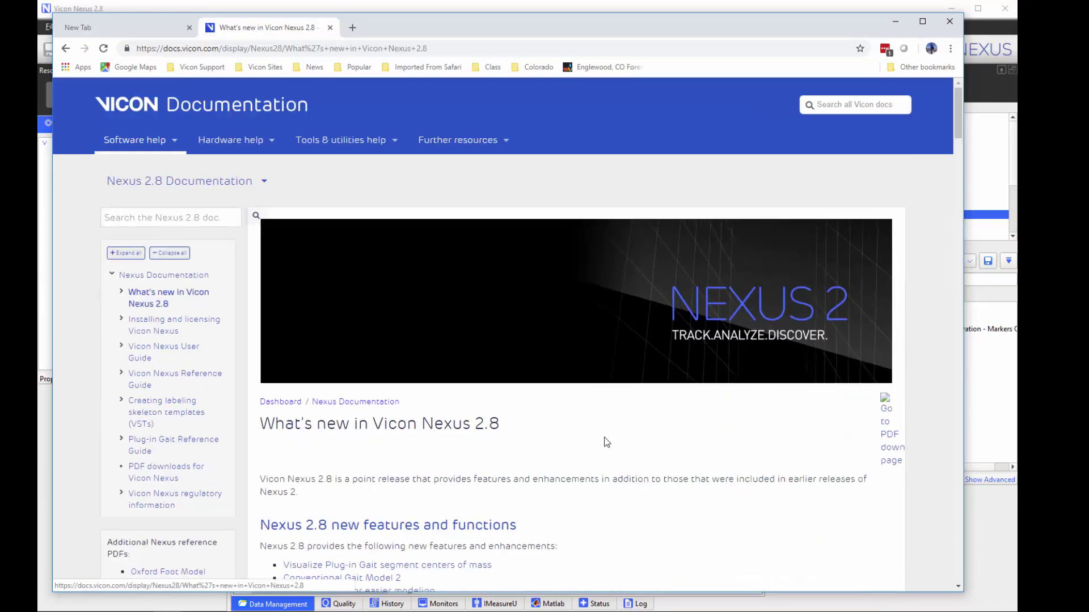
scroll(604, 443, "down", 3)
scroll(608, 442, "down", 3)
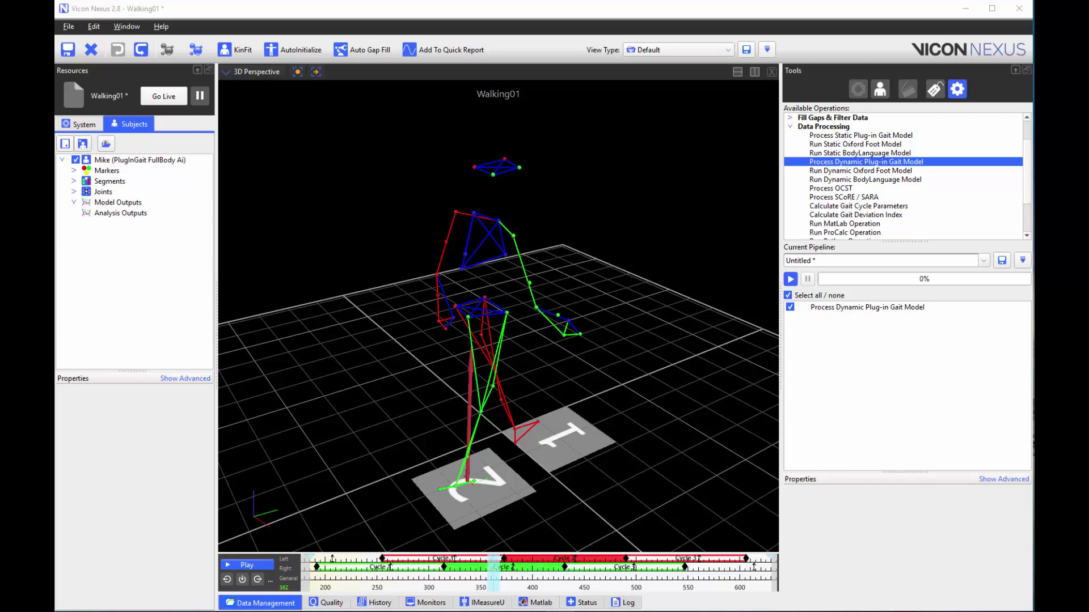
Step: Enable Output Segment Centers of Mass in Process Dynamic Plug-in Gait Model and run it on Walking01
left_click(905, 311)
left_click(1002, 479)
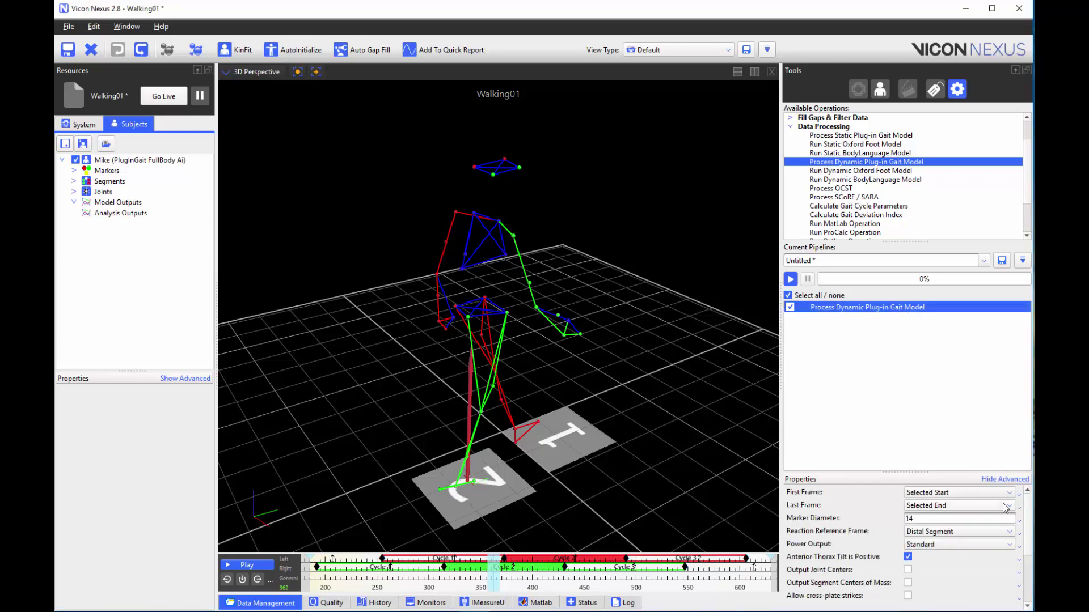
left_click(908, 584)
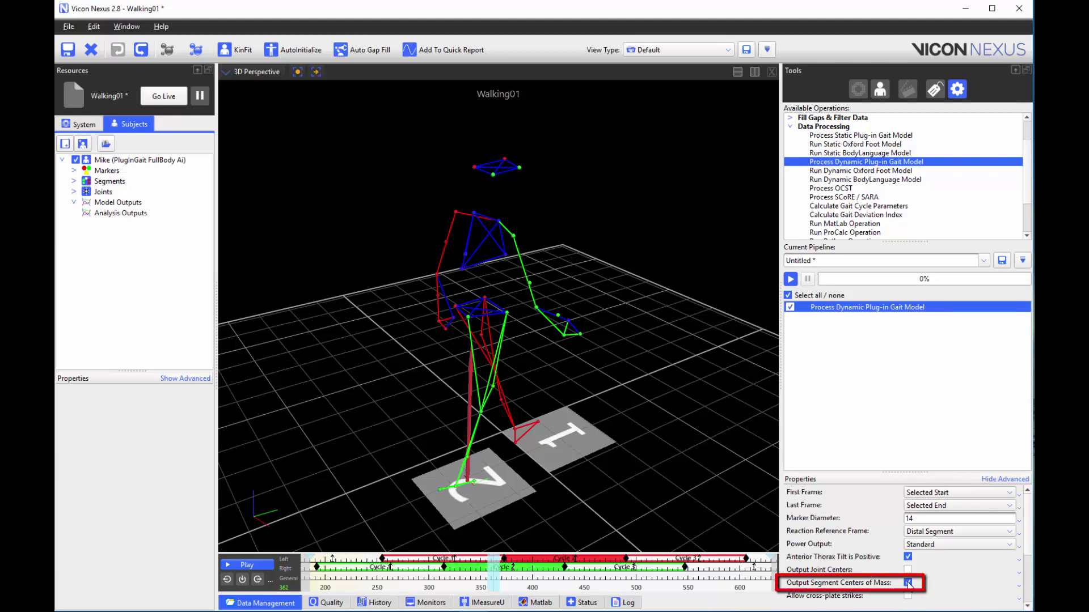
left_click(790, 280)
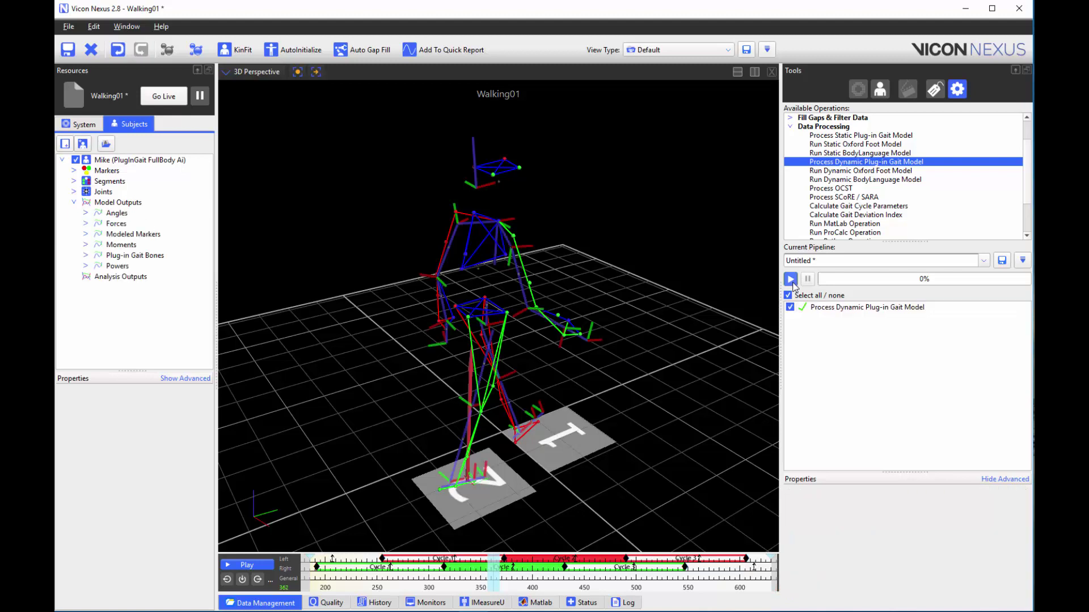
Step: Expand Modeled Markers and select the LeftFemurCOM and RightFemurCOM markers in the 3D view
left_click(86, 235)
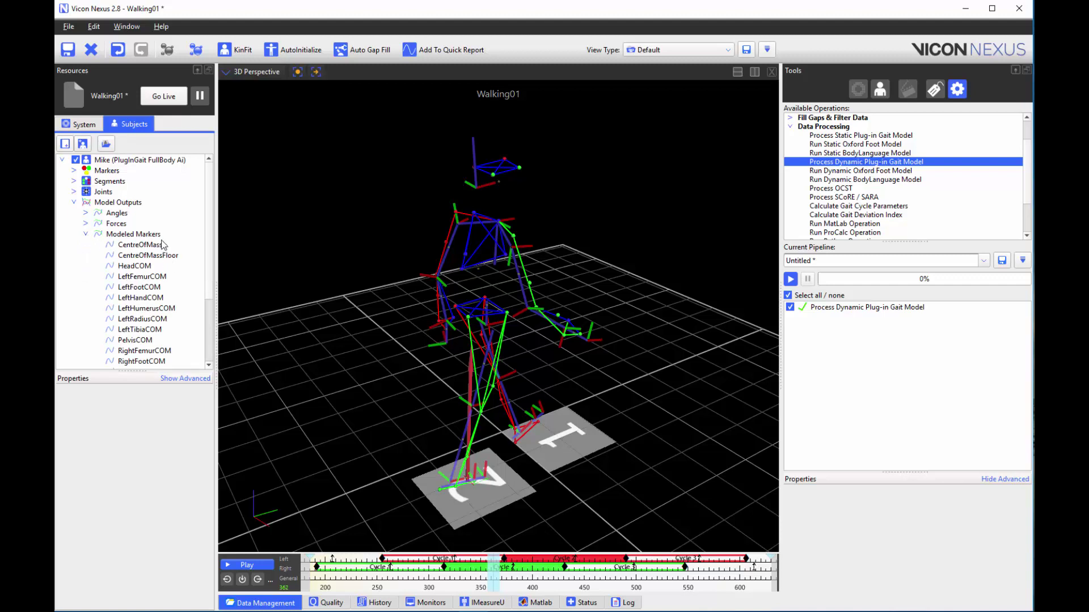
left_click(153, 277)
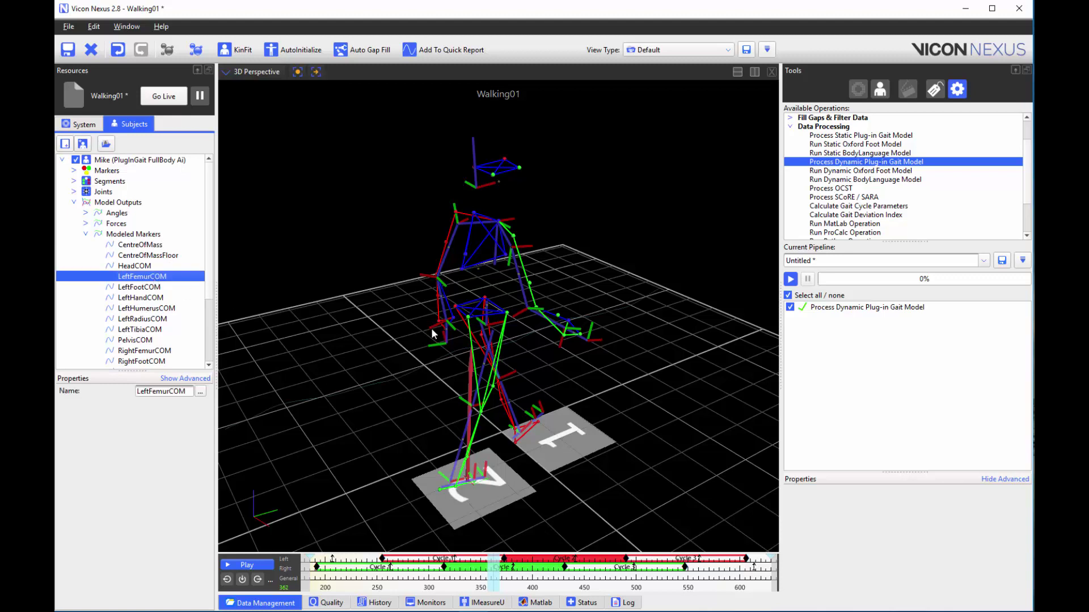
left_click_drag(448, 354, 543, 356)
scroll(544, 356, "up", 3)
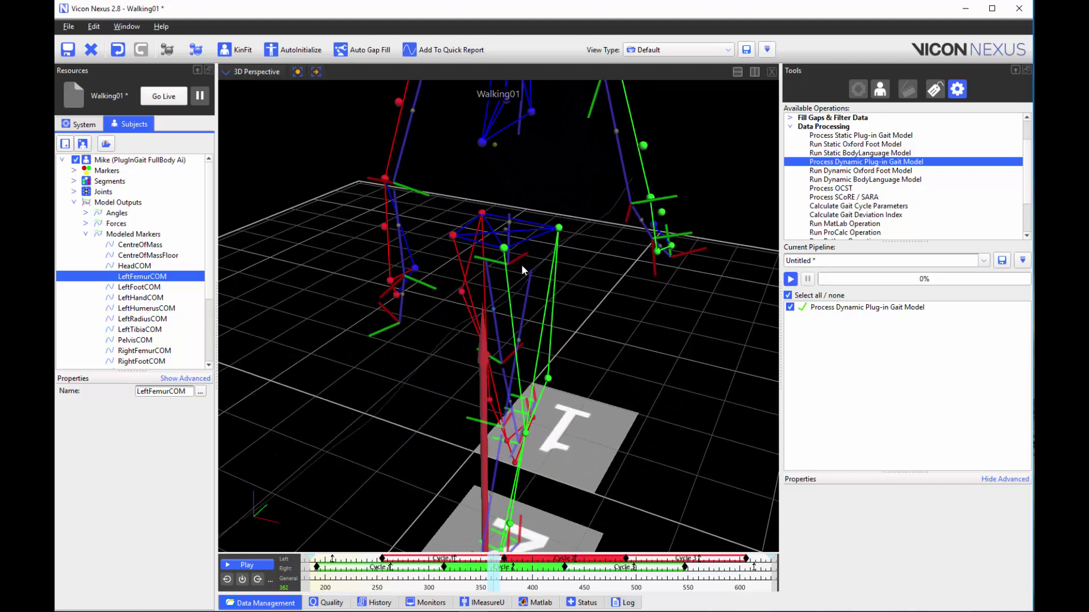
scroll(540, 354, "up", 3)
scroll(540, 331, "up", 3)
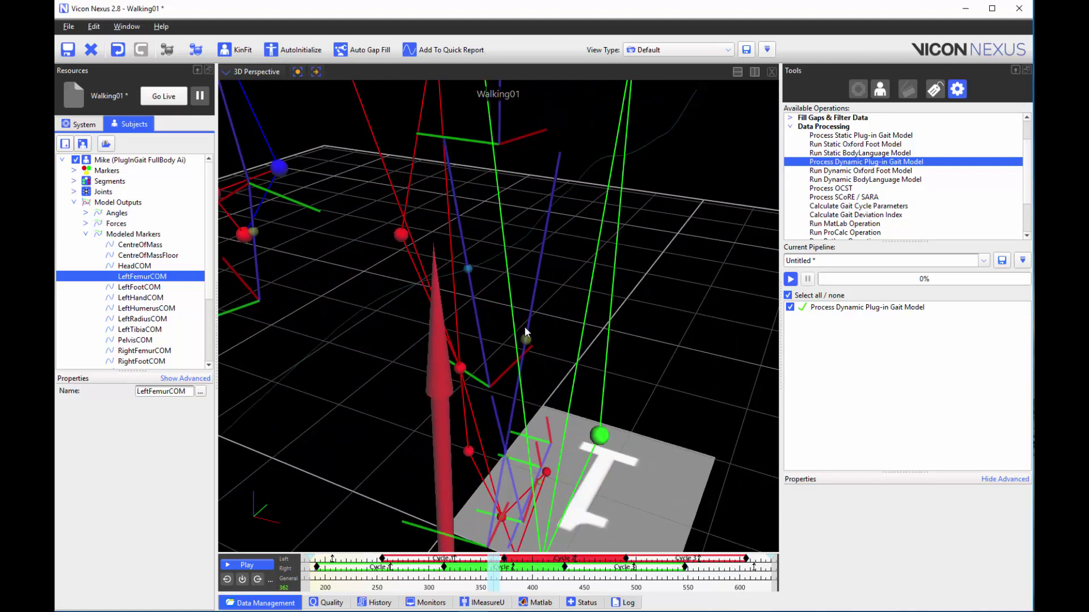
left_click(526, 338)
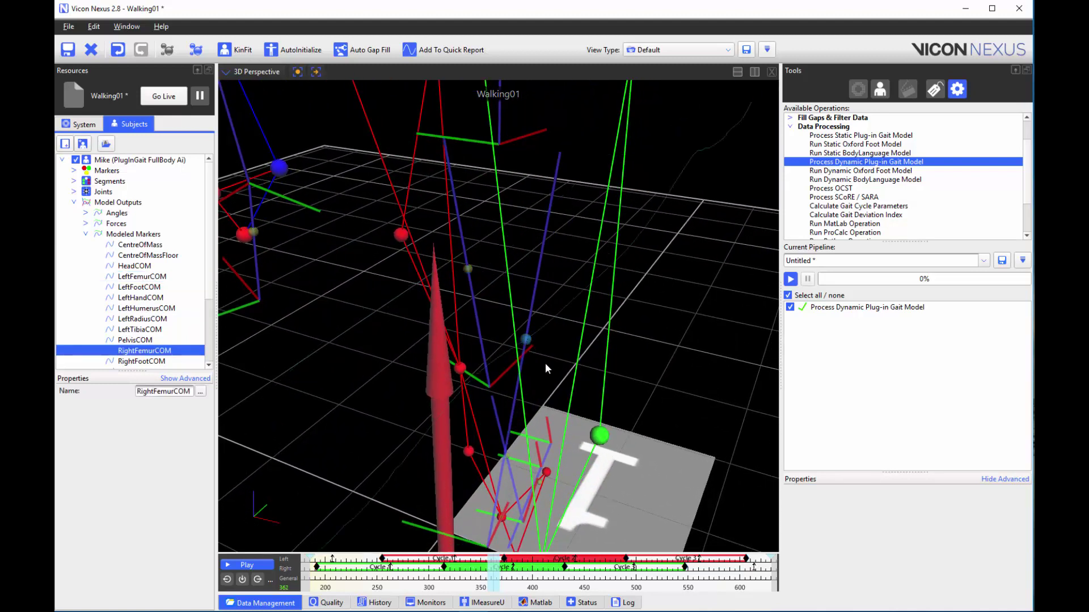
Step: Split the 3D Perspective pane and set the lower pane's view type to Graph
left_click(734, 73)
left_click(247, 318)
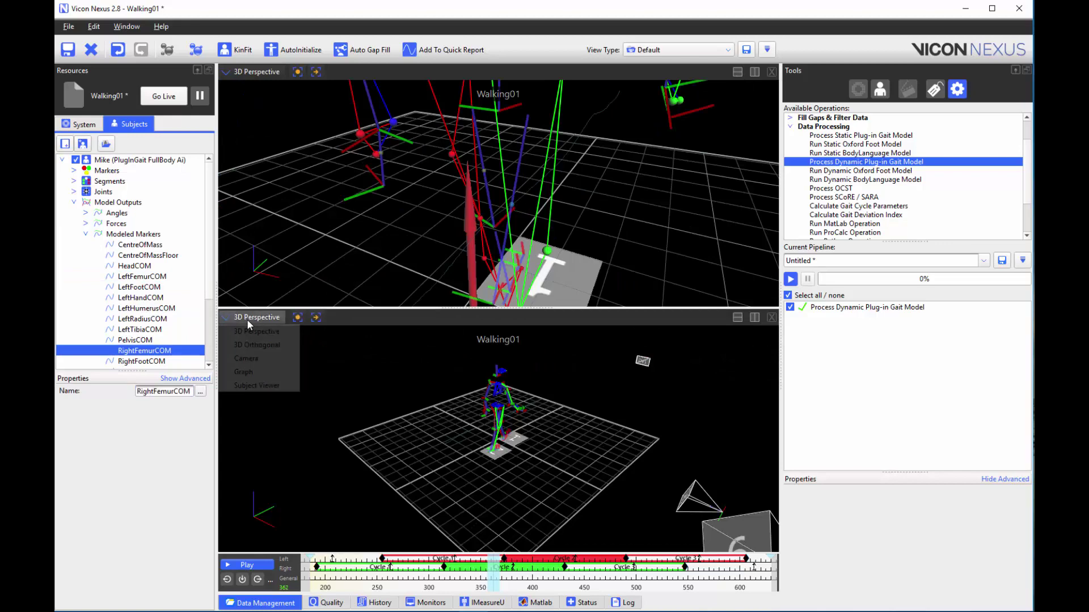
left_click(258, 371)
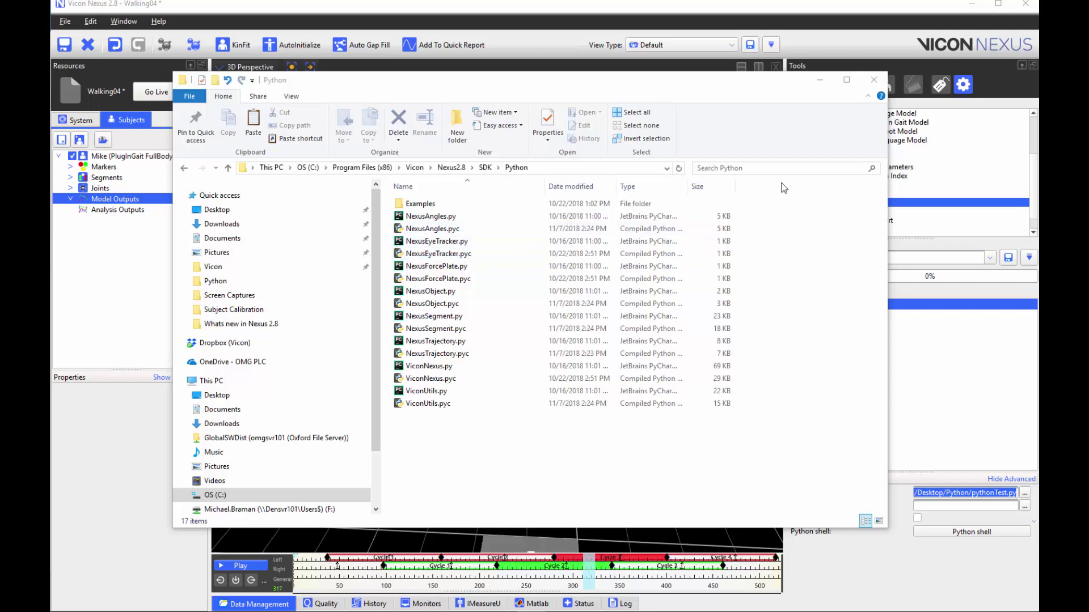
Step: Close the File Explorer window showing the Nexus2.8 SDK Python folder
left_click(877, 82)
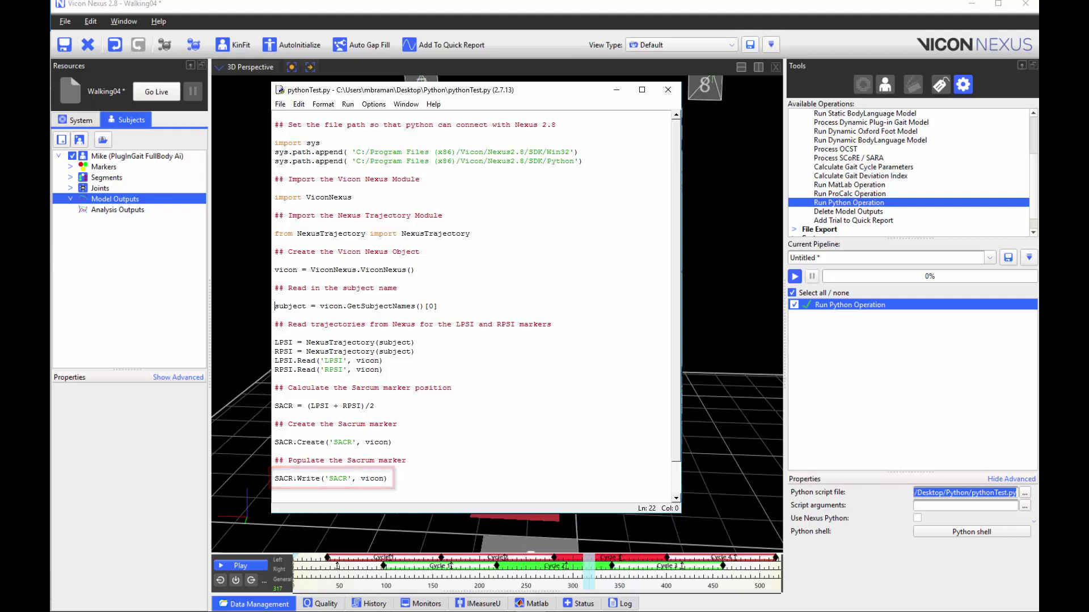
Step: Run the Python operation, select the new SACR marker on the pelvis, and list it under Modeled Markers
left_click(743, 127)
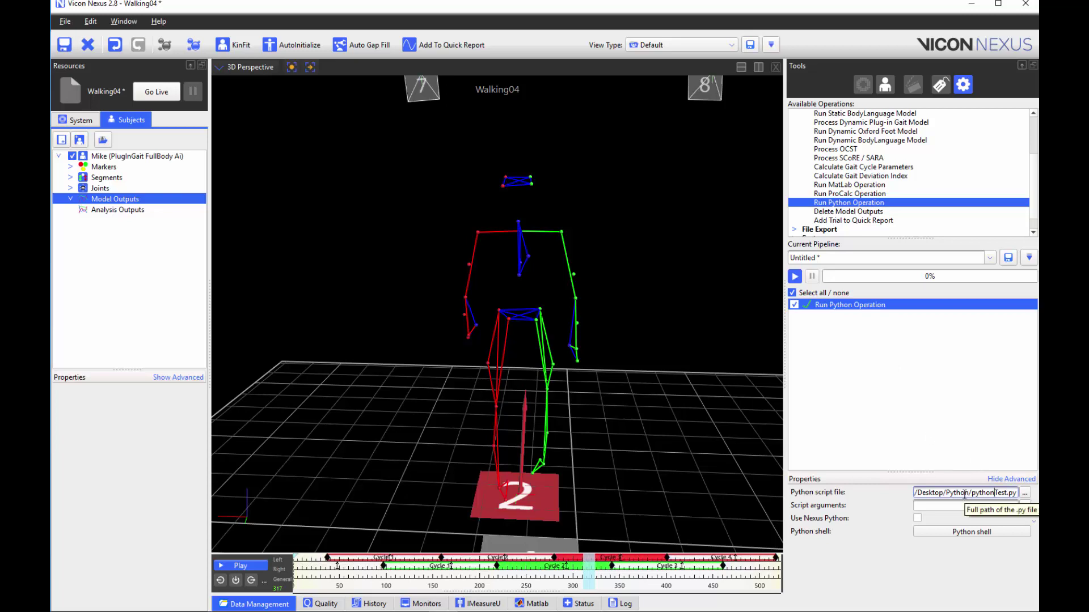
left_click(795, 276)
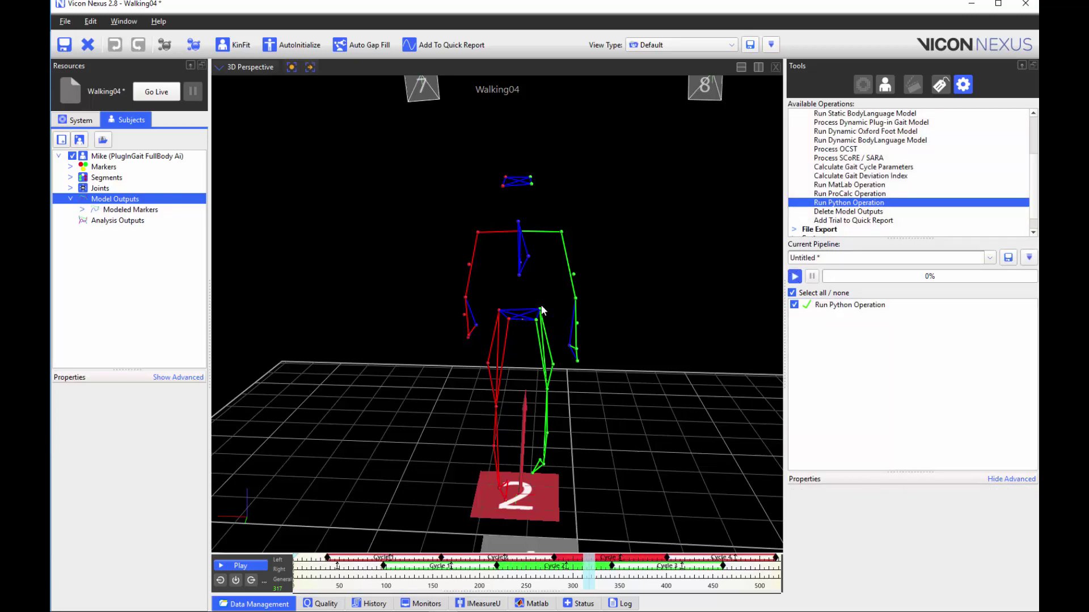
right_click_drag(518, 324, 504, 240)
middle_click_drag(505, 240, 483, 238)
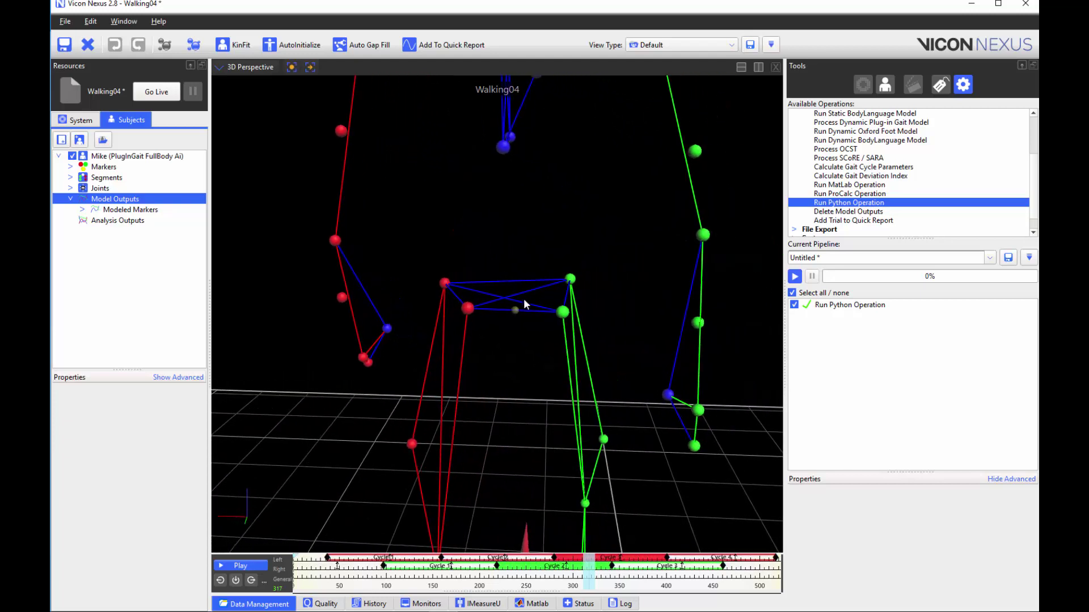
left_click(515, 311)
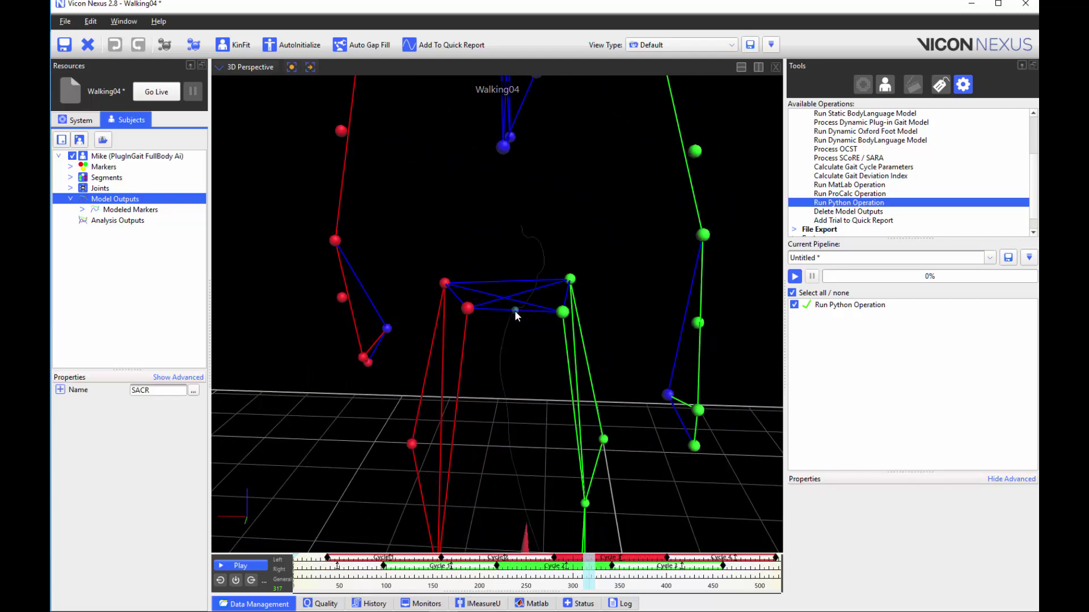
left_click(82, 210)
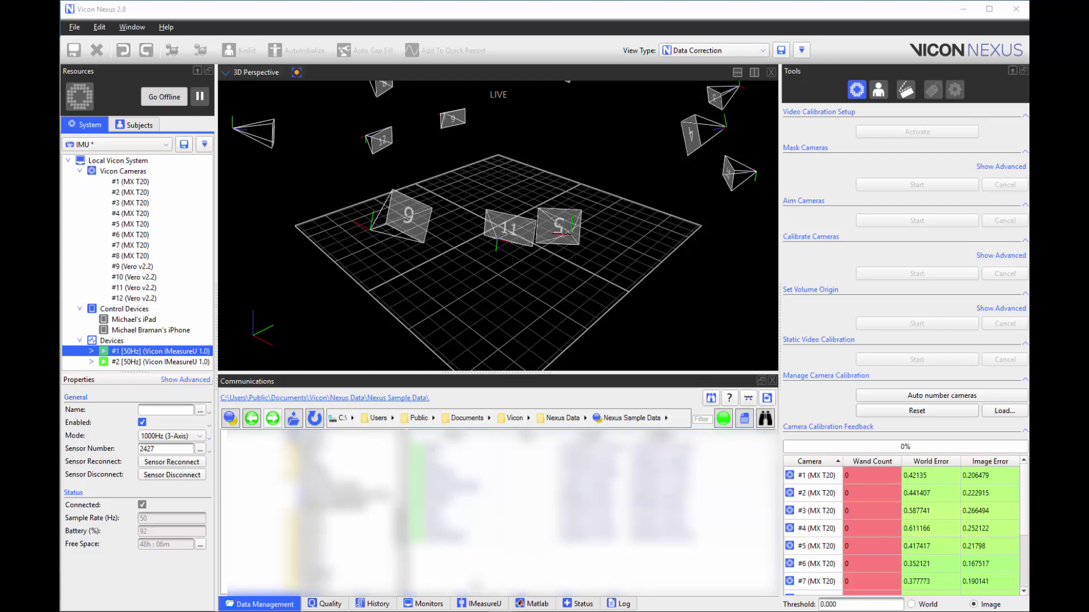
Step: Switch the Communications pane to the IMeasureU tab listing the two IMU trials
left_click(476, 605)
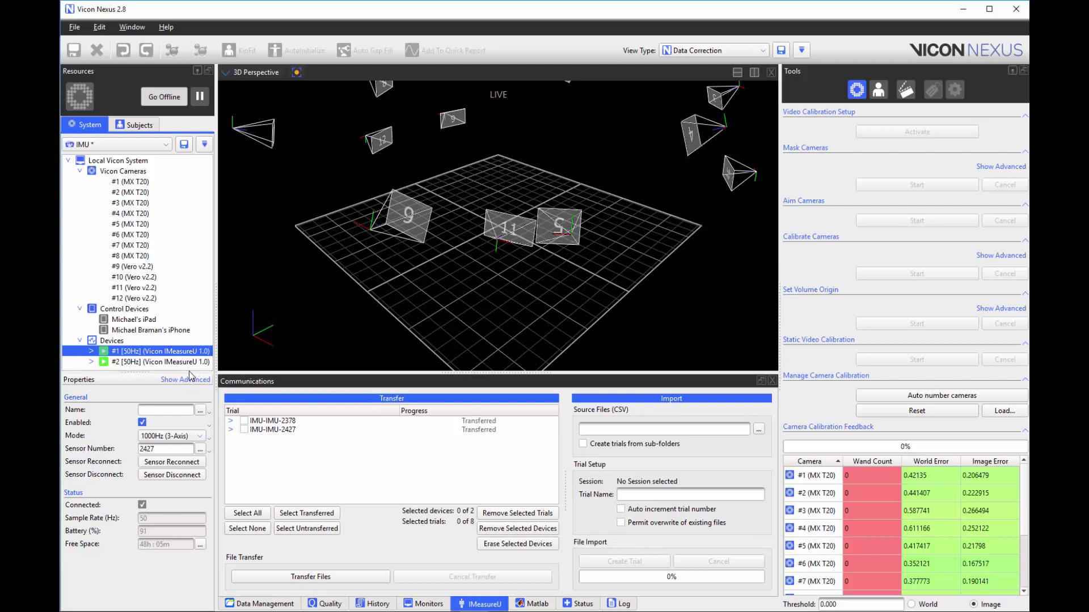
Step: Change the IMU device's Mode to 1000Hz (3-Axis)
left_click(200, 438)
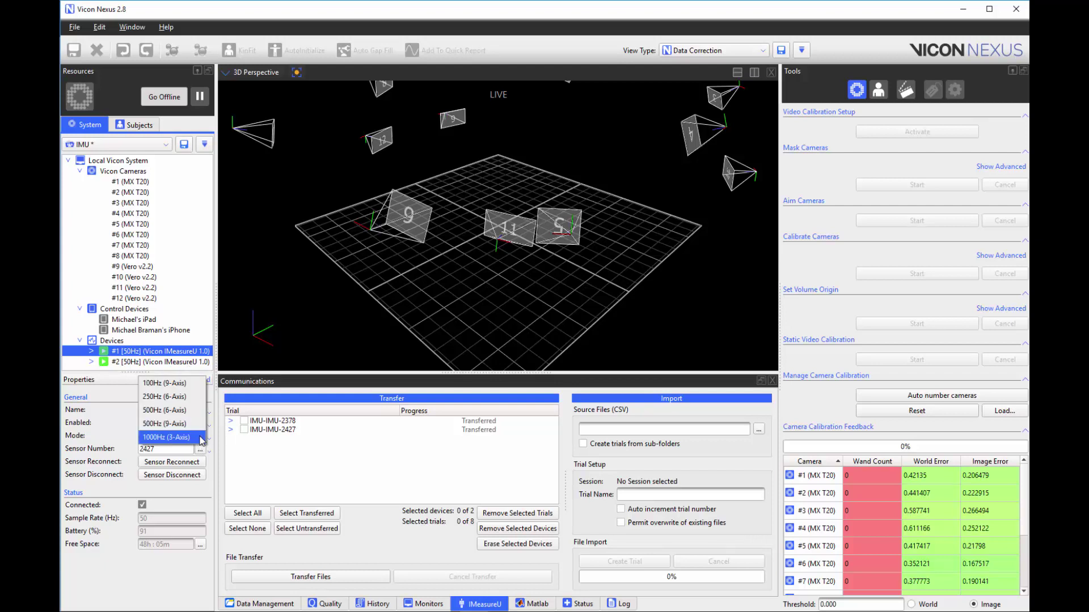
left_click(202, 438)
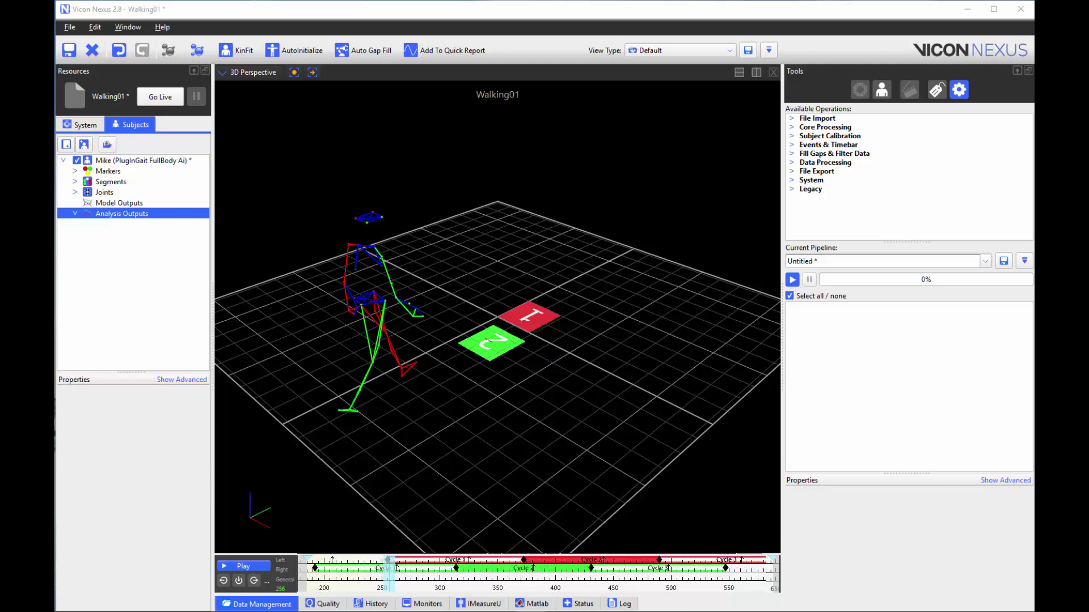
Step: Add Calculate Gait Cycle Parameters from Data Processing to the pipeline and run it on Walking01
left_click(791, 163)
scroll(827, 189, "down", 3)
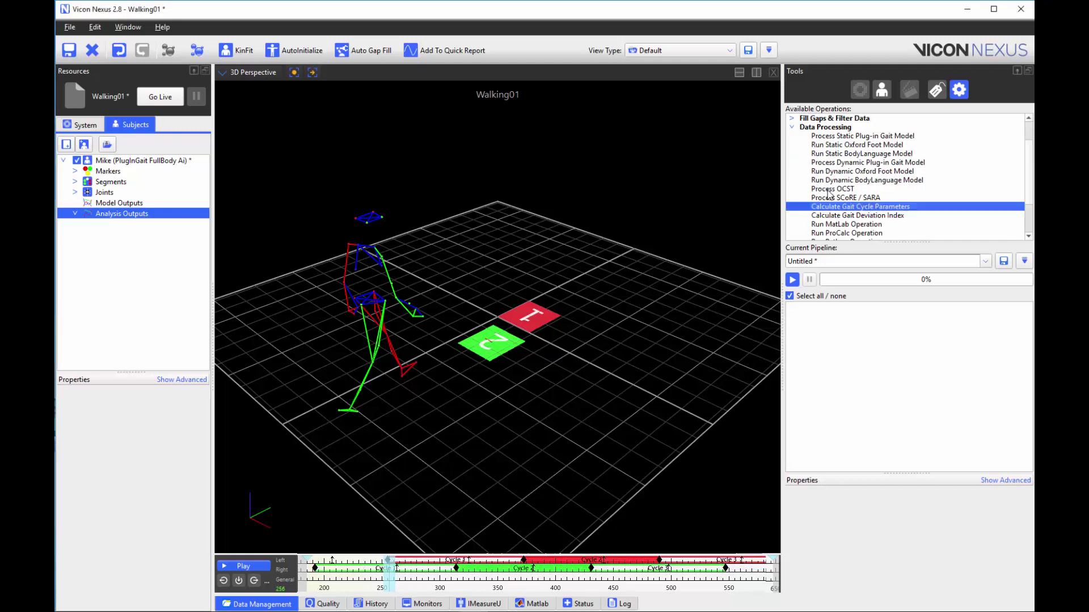
scroll(828, 194, "down", 1)
double_click(839, 172)
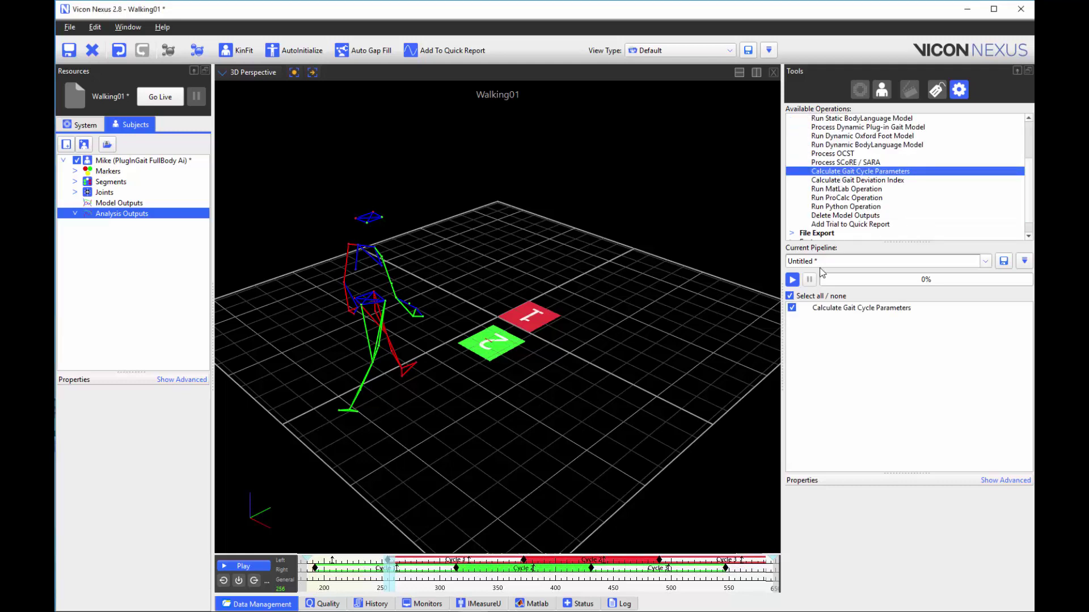
left_click(794, 281)
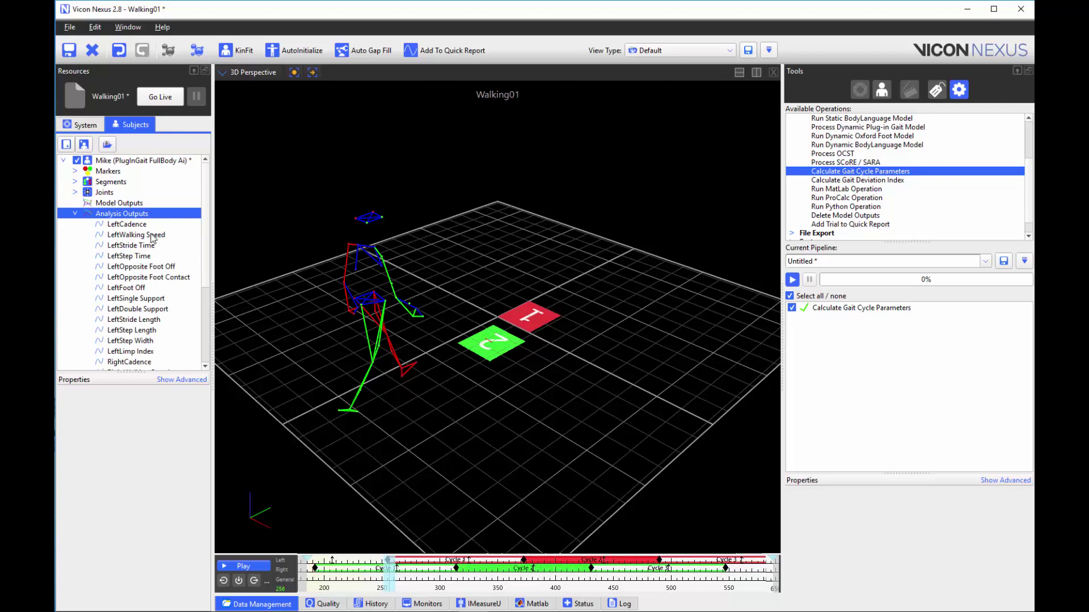
Step: Inspect the LeftStep Width and LeftLimp Index values under Analysis Outputs
scroll(163, 276, "down", 1)
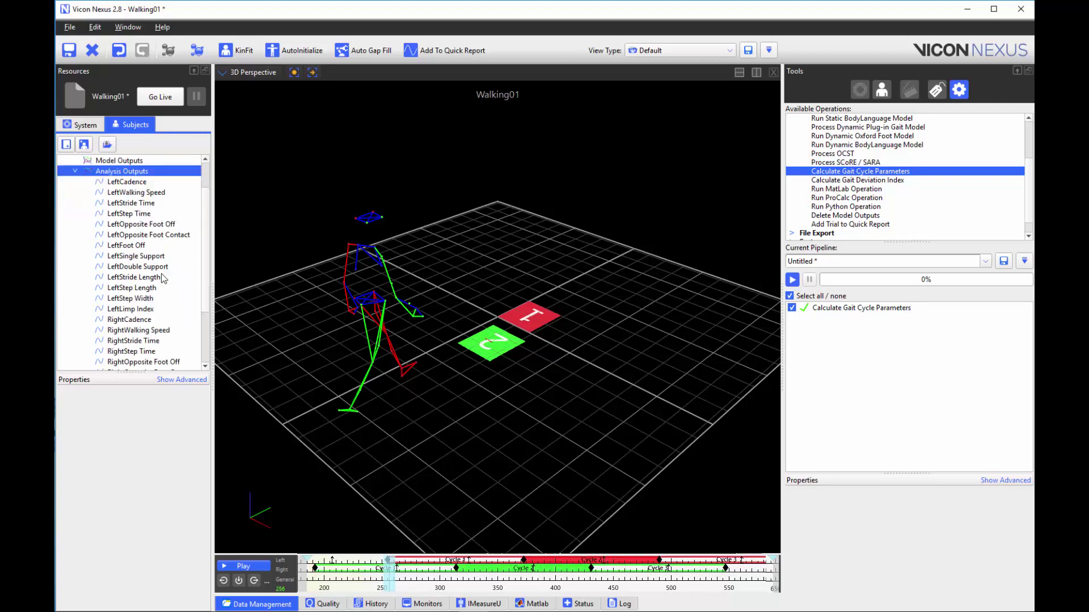
scroll(164, 276, "down", 1)
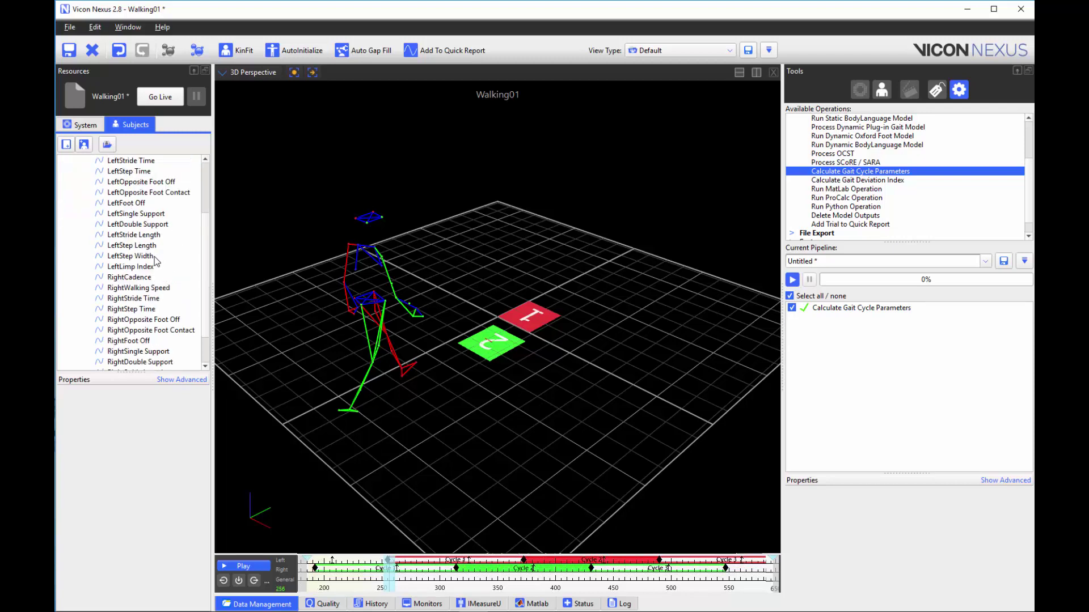
left_click(151, 260)
left_click(147, 269)
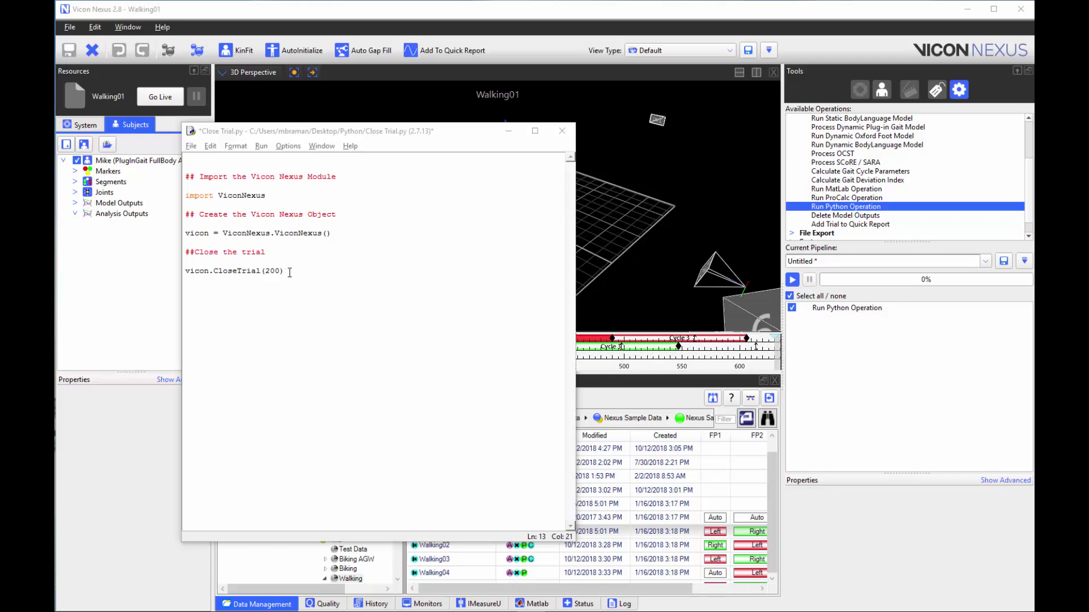
Step: Select the Run Python Operation (Close Trial.py) step and play the pipeline to close Walking01
left_click(857, 309)
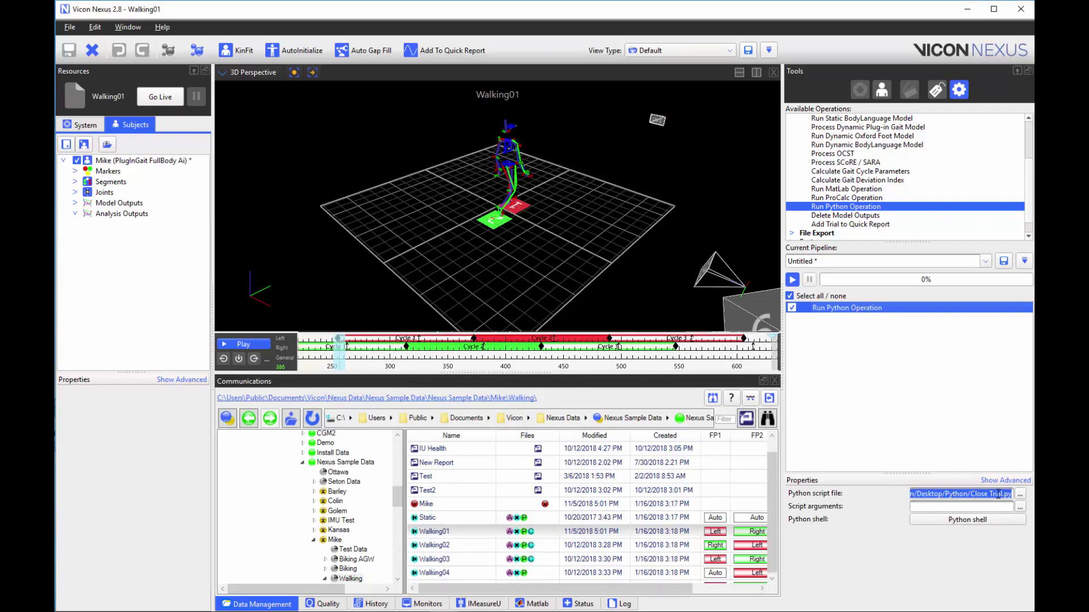
left_click(792, 279)
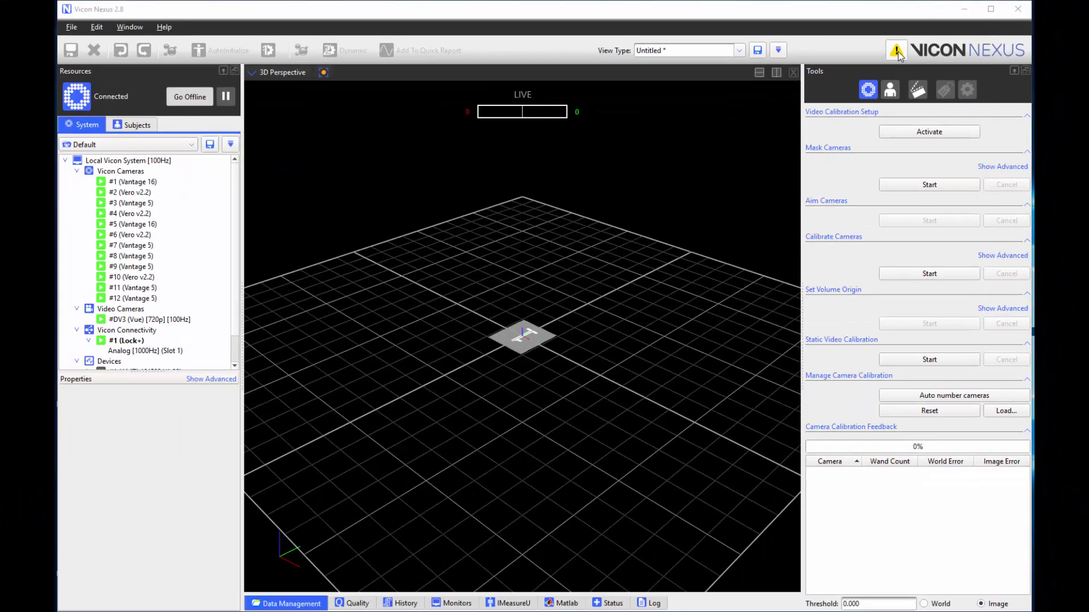
Step: Open the firmware update warning and answer Yes to launch the Firmware Update Utility
left_click(896, 52)
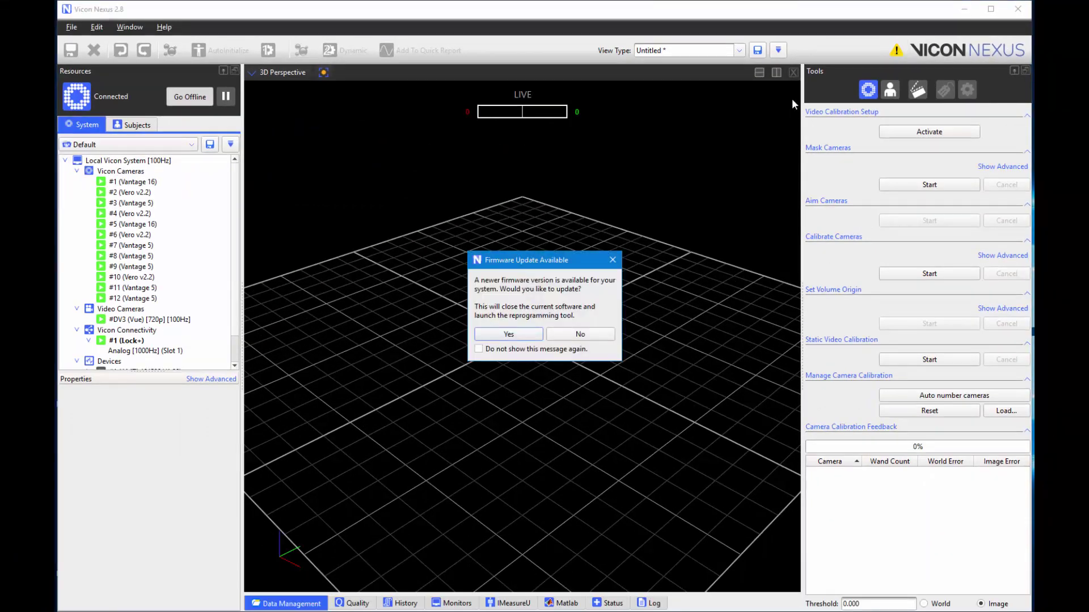
left_click(509, 335)
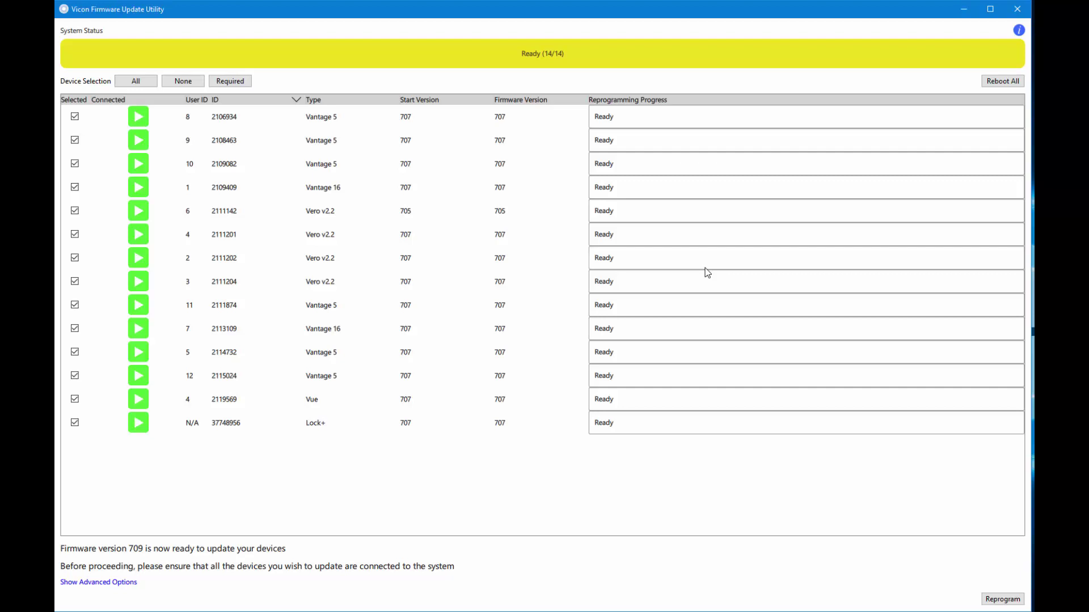
Step: Reprogram all 14 connected devices to firmware version 709 and wait until each shows Complete
left_click(1000, 601)
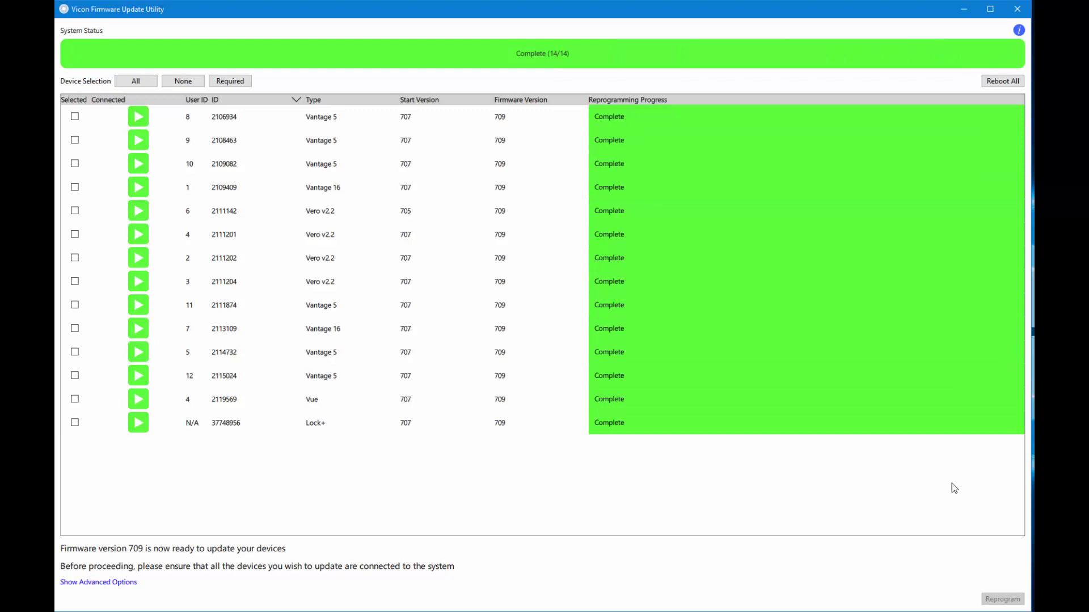
Step: Close the Vicon Firmware Update Utility so Nexus 2.8 relaunches
left_click(1024, 16)
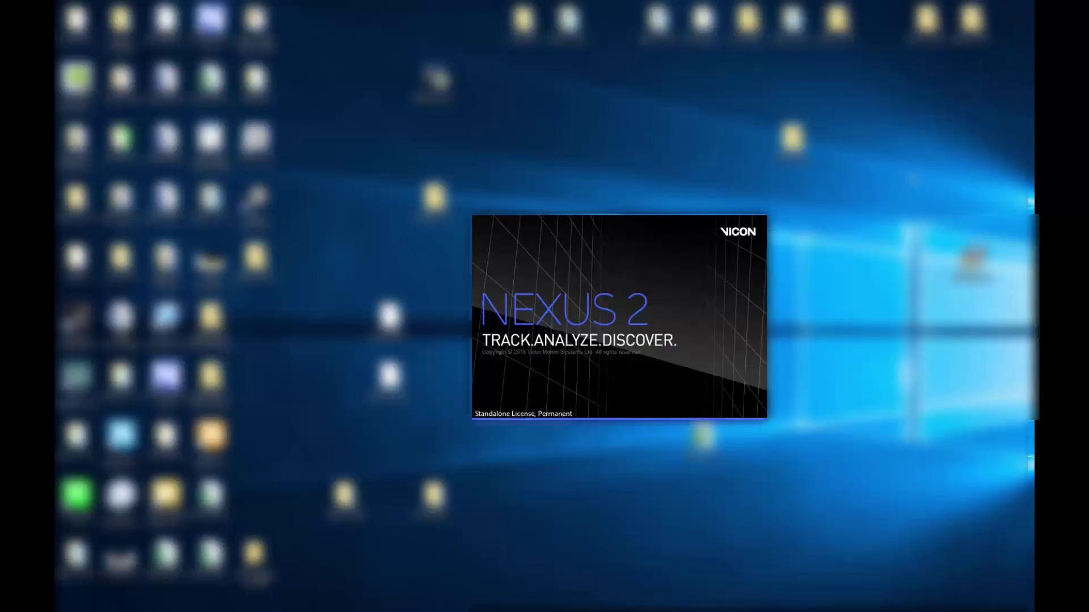